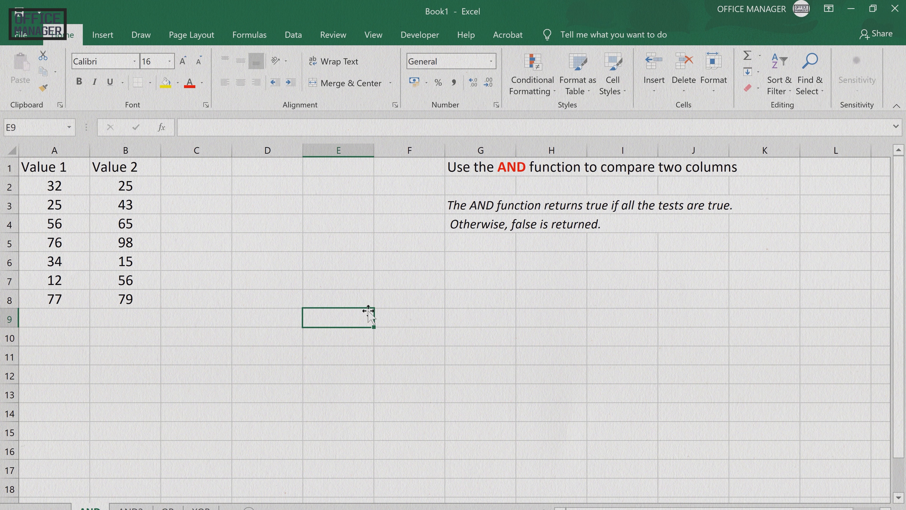
# Step: In C2, enter =AND(A2>40, B2>50) to test both value columns, and fill the formula down to C8
pyautogui.click(206, 186)
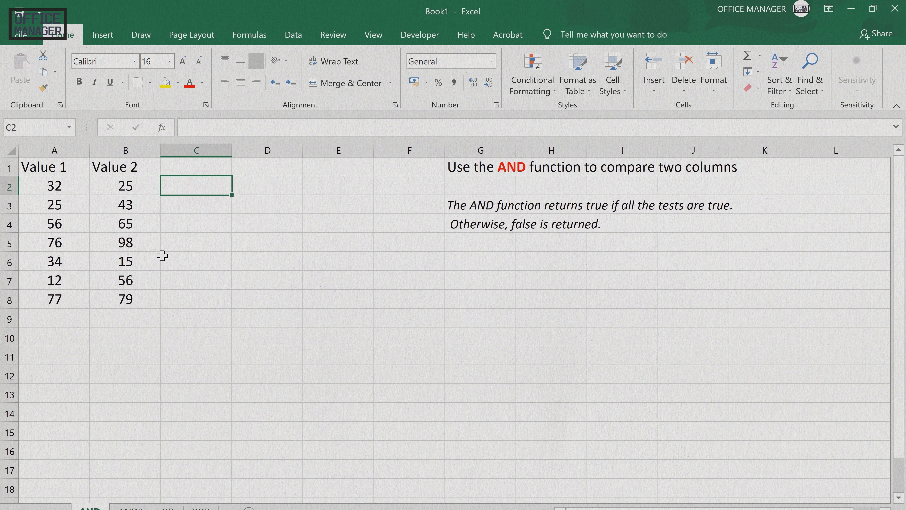
pyautogui.write('=')
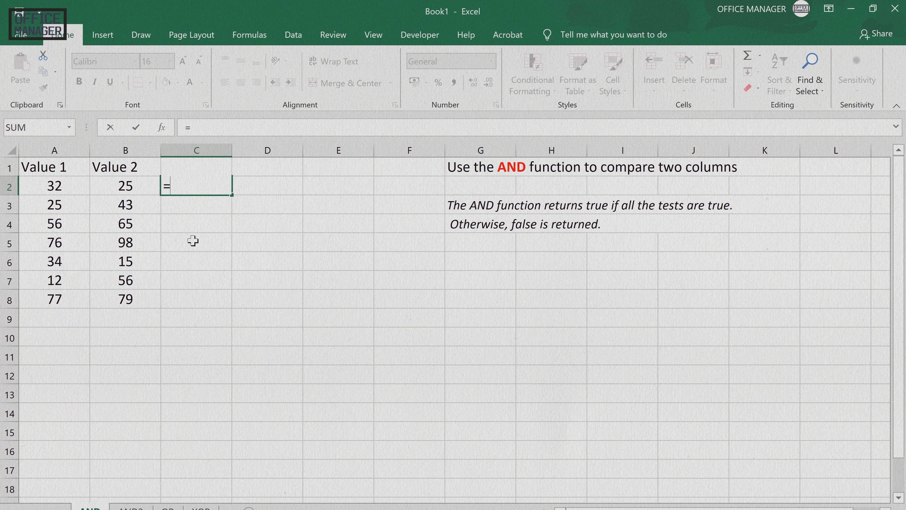
pyautogui.write('AND')
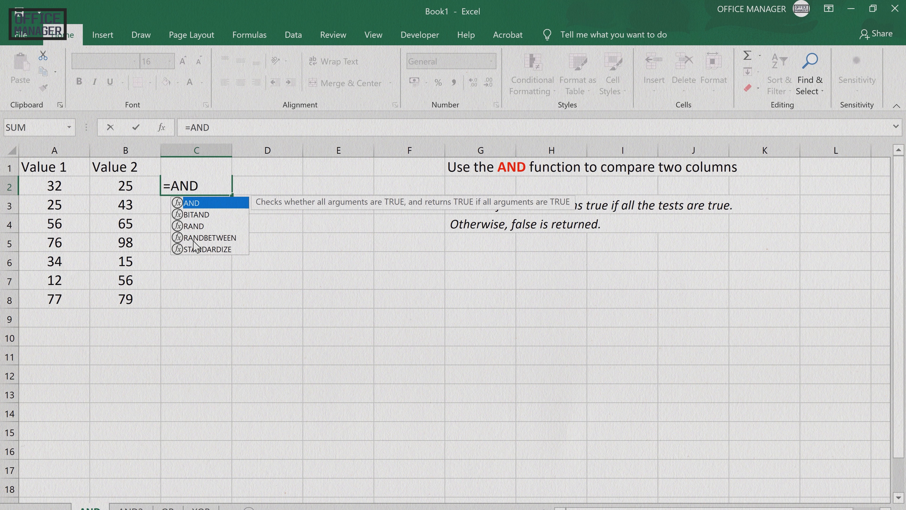
pyautogui.write('(')
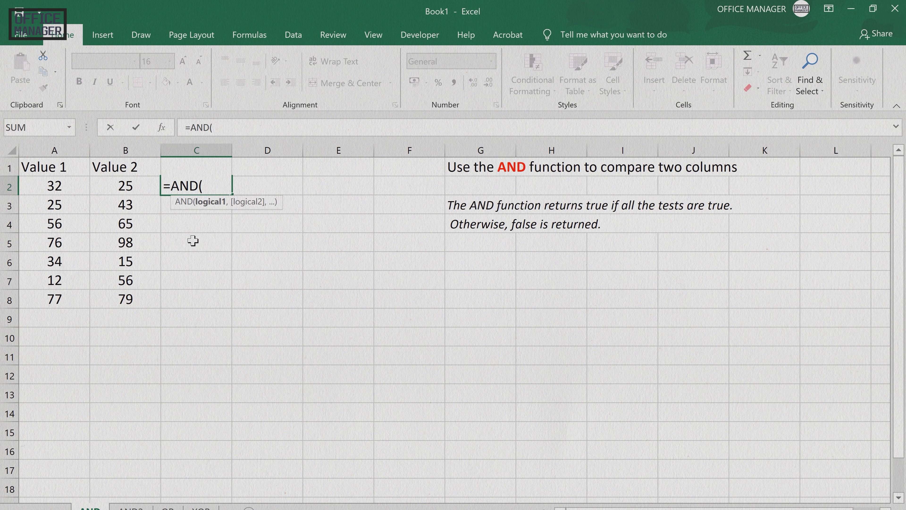
pyautogui.write('A2')
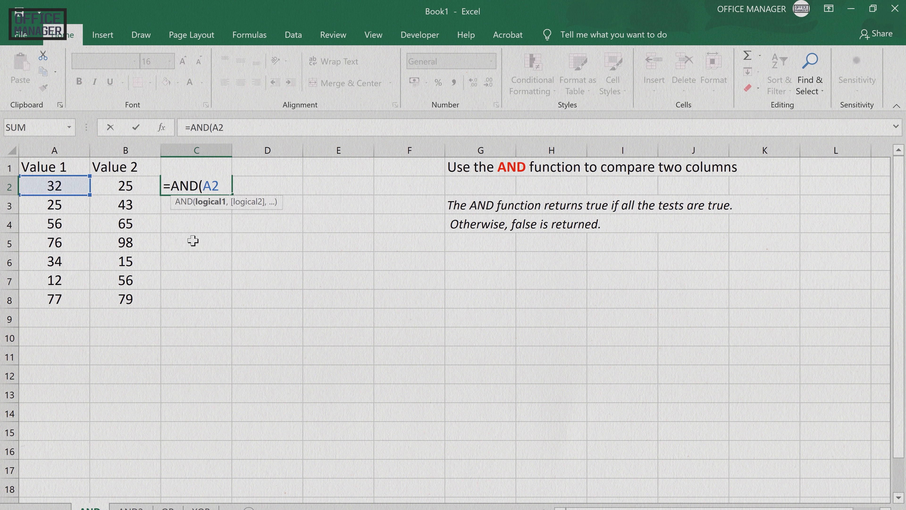
pyautogui.write('>40, ')
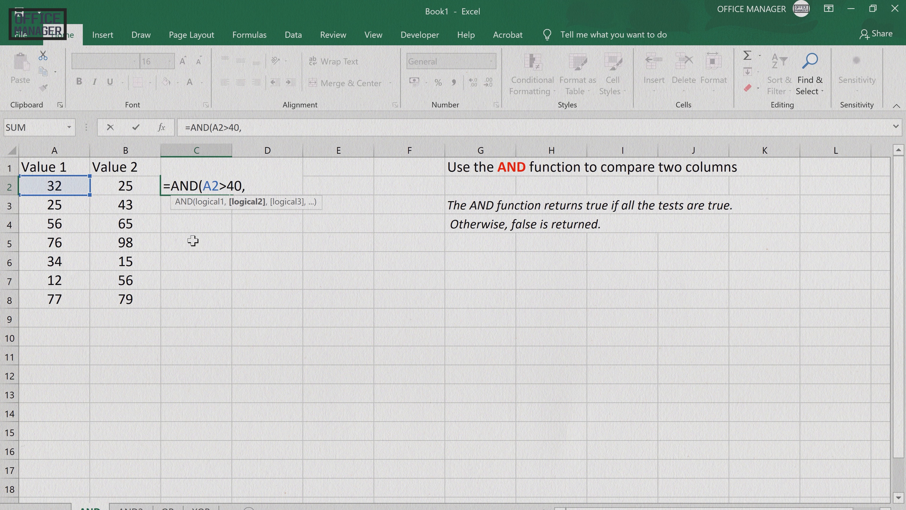
pyautogui.write('B2')
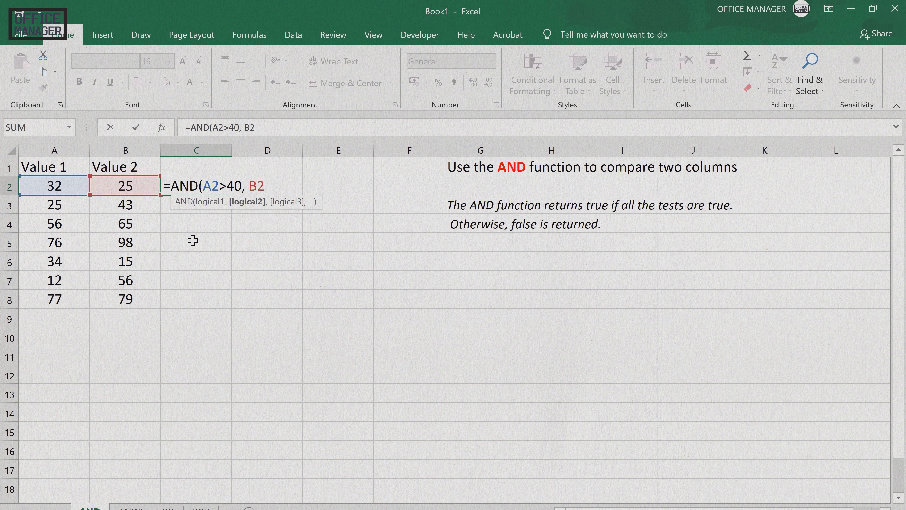
pyautogui.write('>50)')
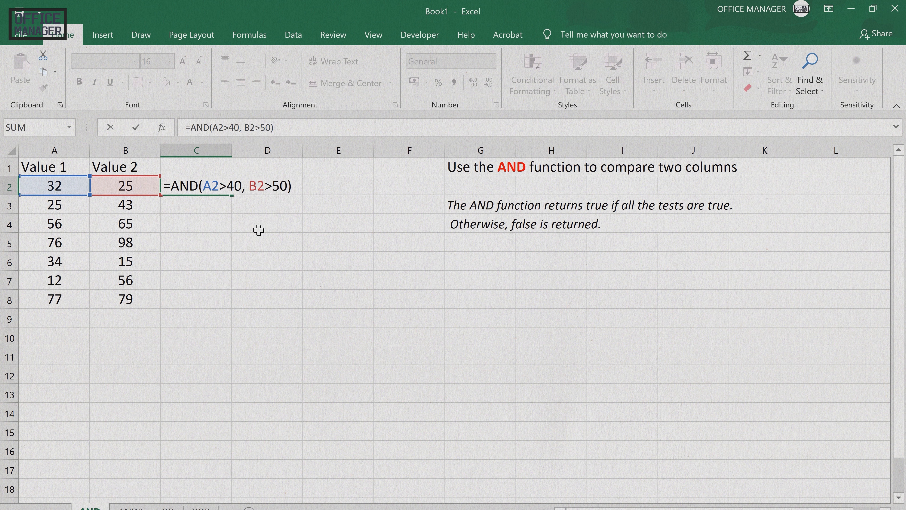
pyautogui.press('Return')
pyautogui.click(224, 185)
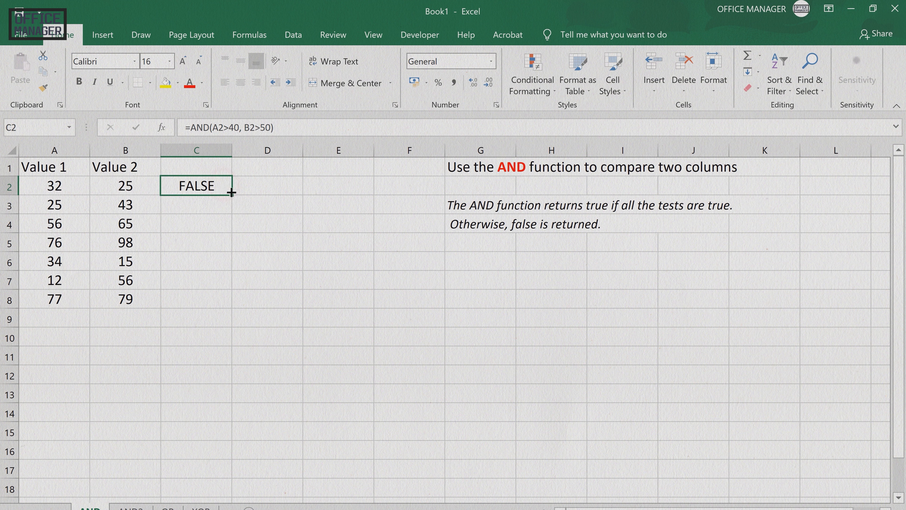
pyautogui.moveTo(232, 195); pyautogui.dragTo(229, 310)
# Step: Examine the copied AND formulas and their results in C3:C8 against the values in columns A and B
pyautogui.click(212, 206)
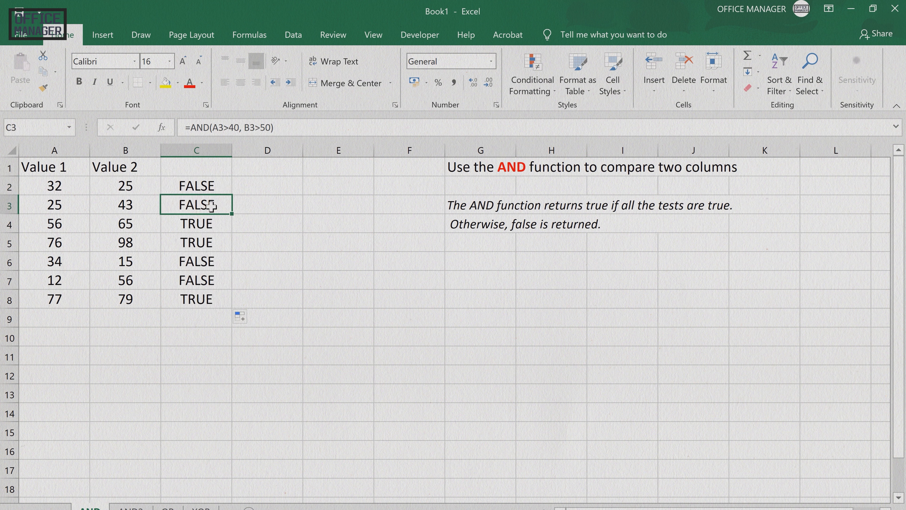
pyautogui.click(198, 228)
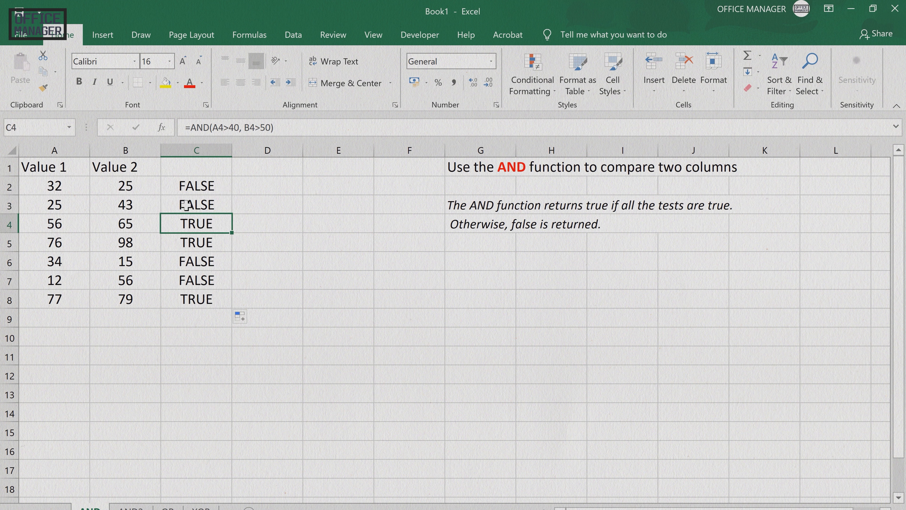
pyautogui.click(195, 243)
pyautogui.click(205, 259)
pyautogui.click(212, 239)
pyautogui.click(204, 280)
pyautogui.click(203, 298)
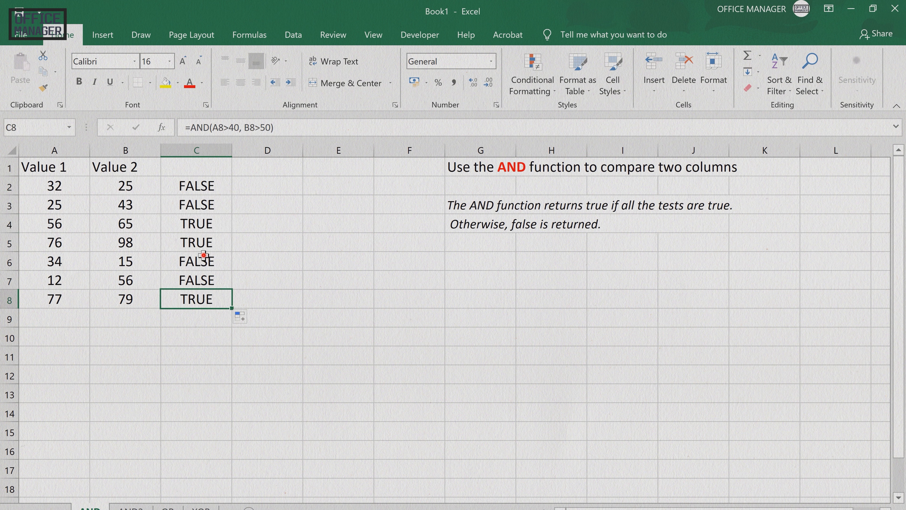
pyautogui.click(204, 263)
pyautogui.click(247, 239)
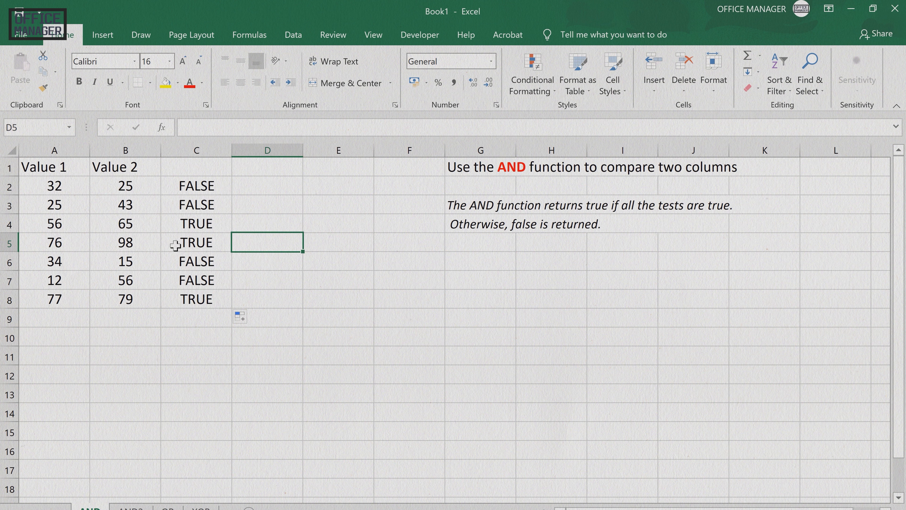
pyautogui.click(250, 223)
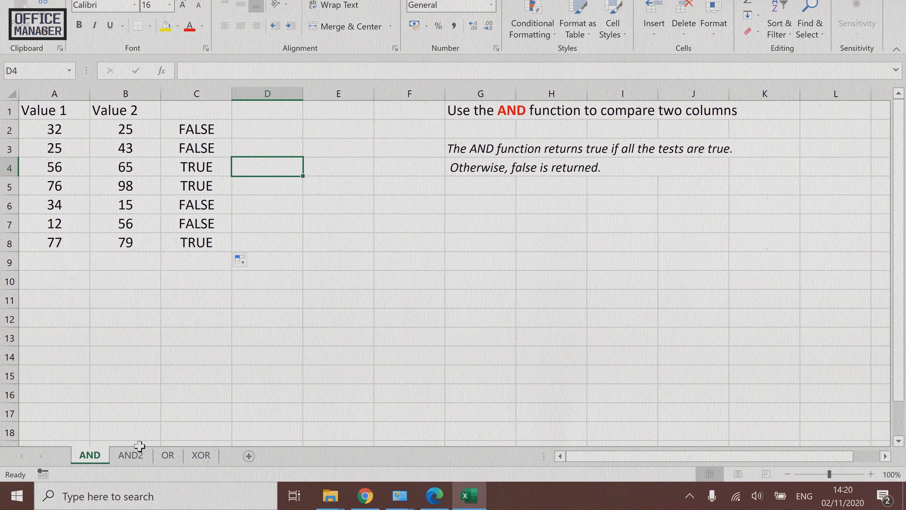
# Step: Open the AND2 sheet and select the yellow-highlighted dates in A7:A9
pyautogui.click(129, 508)
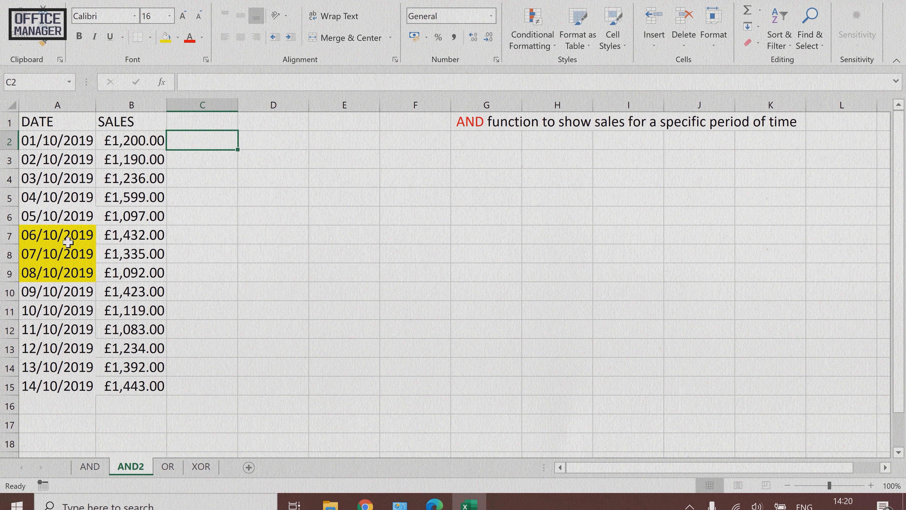
pyautogui.moveTo(64, 236); pyautogui.dragTo(83, 272)
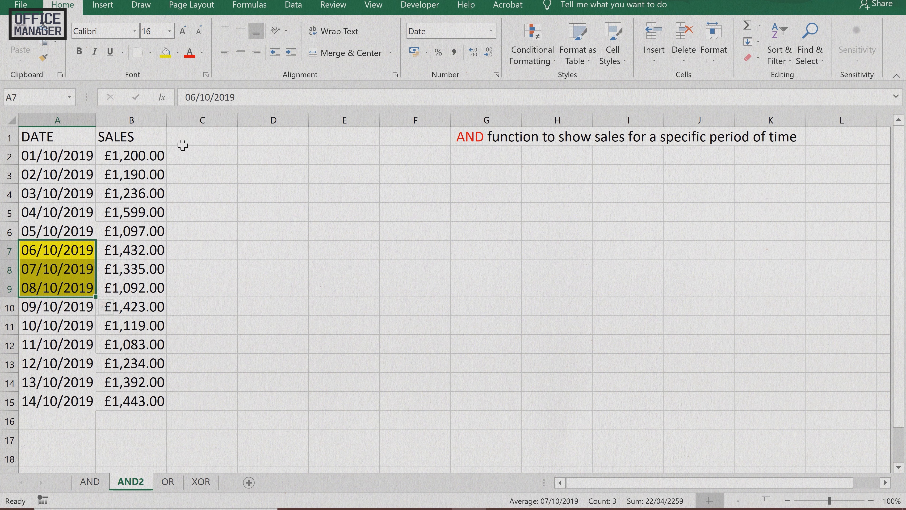
# Step: In C2, enter =AND(A2>$A$6, A2<$A$10) to flag the highlighted date period, and fill the formula down to C15
pyautogui.click(182, 143)
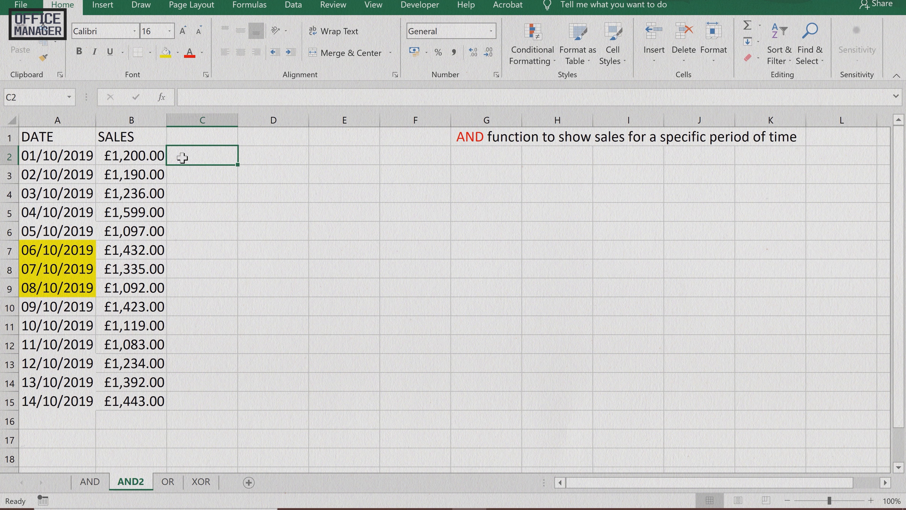
pyautogui.write('=')
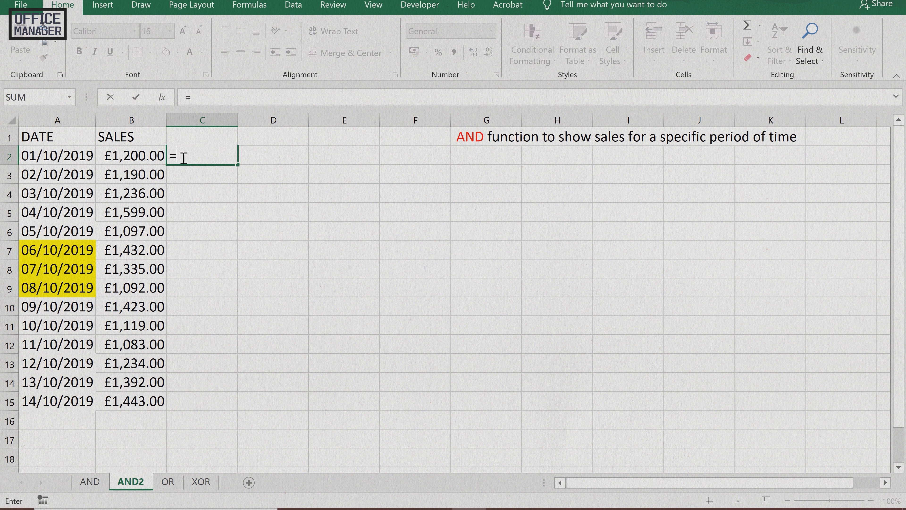
pyautogui.write('AND')
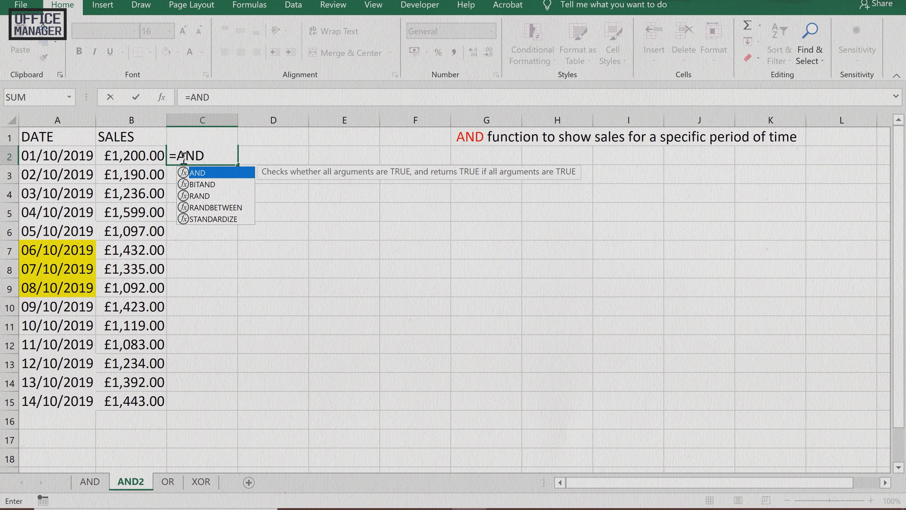
pyautogui.write('(')
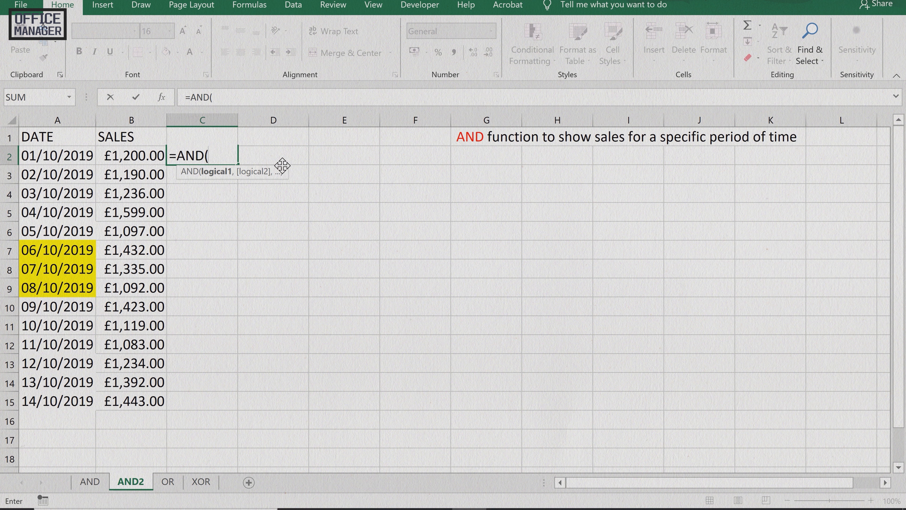
pyautogui.write('A')
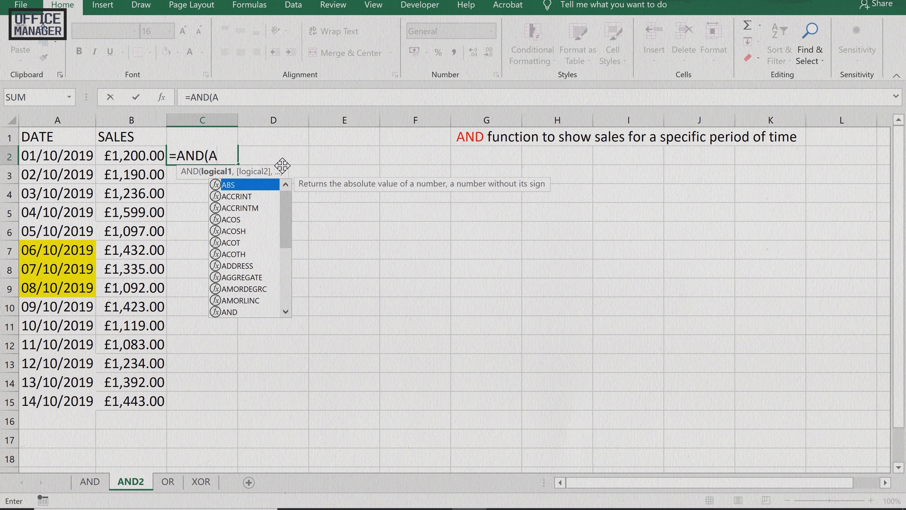
pyautogui.write('2>')
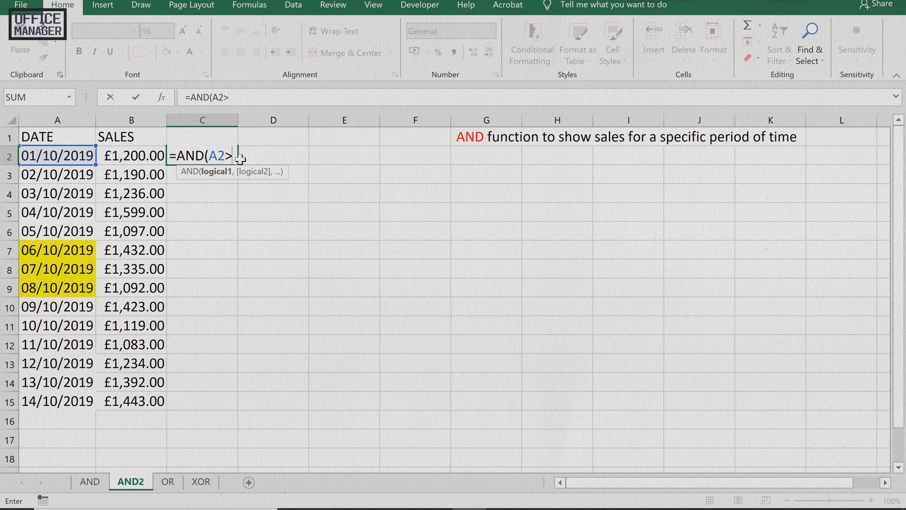
pyautogui.write('$A$')
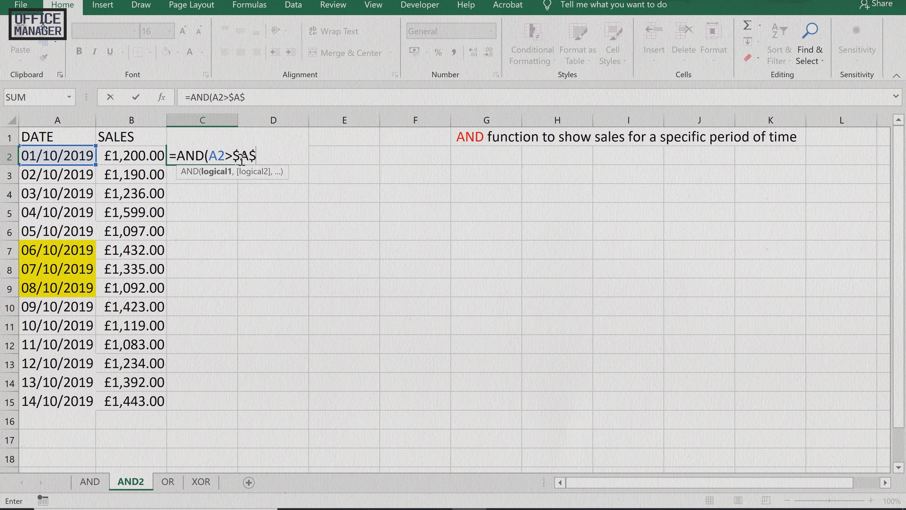
pyautogui.write('6,')
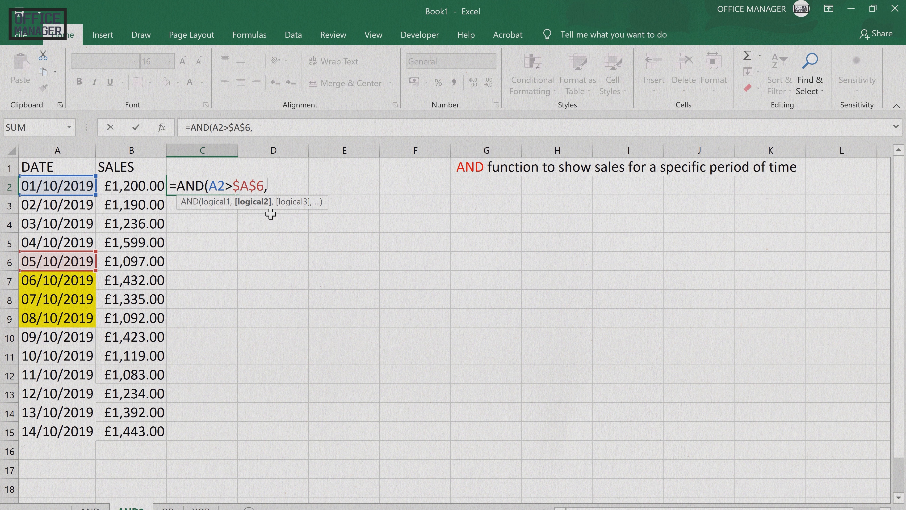
pyautogui.write('A2')
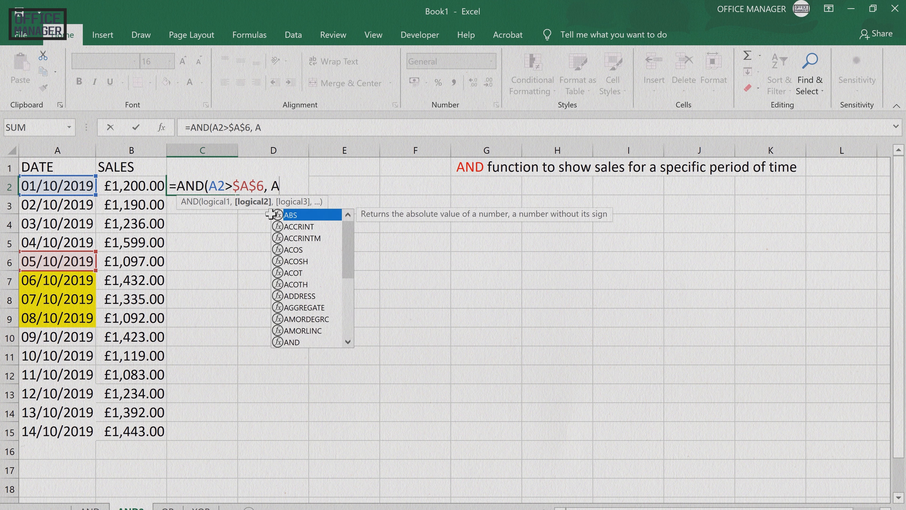
pyautogui.write('<')
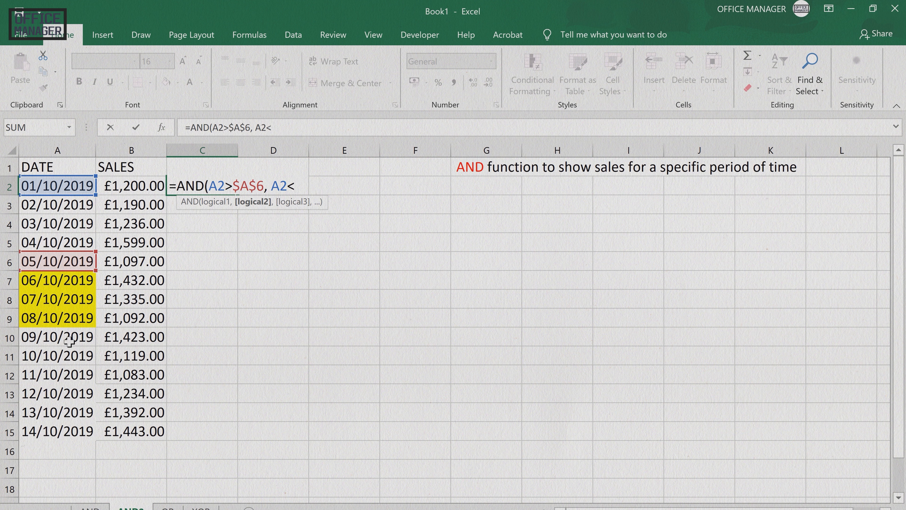
pyautogui.write('$A$10')
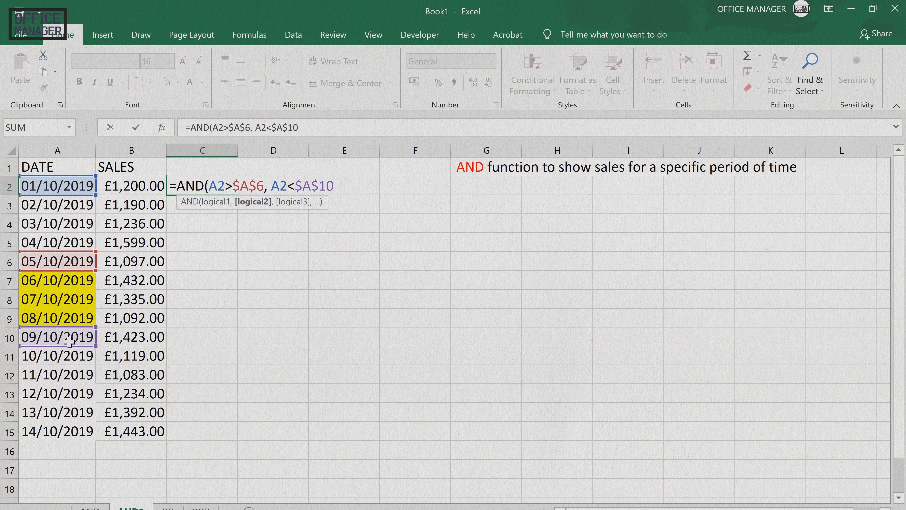
pyautogui.write(')')
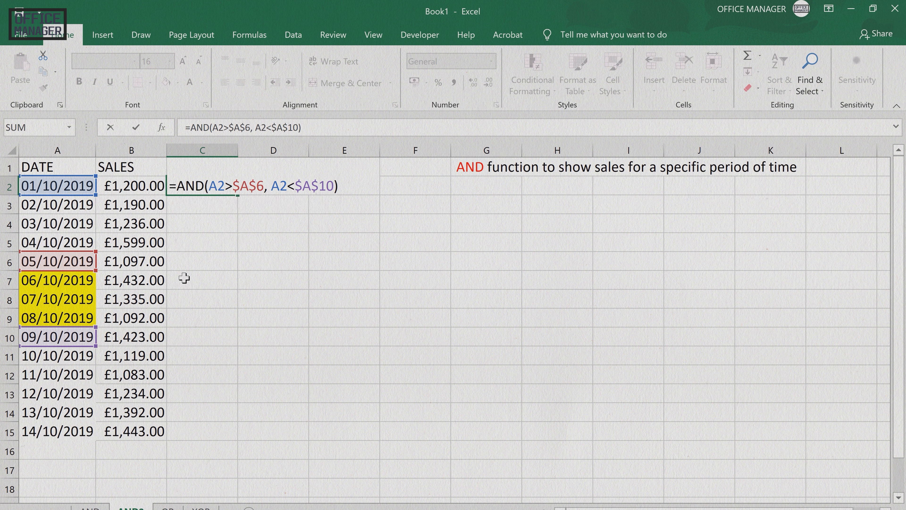
pyautogui.press('Return')
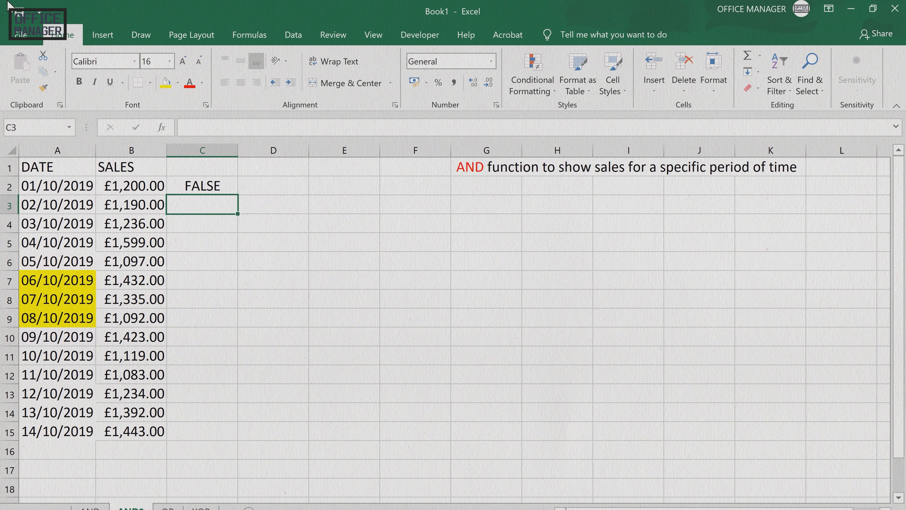
pyautogui.click(227, 190)
pyautogui.moveTo(237, 195); pyautogui.dragTo(246, 431)
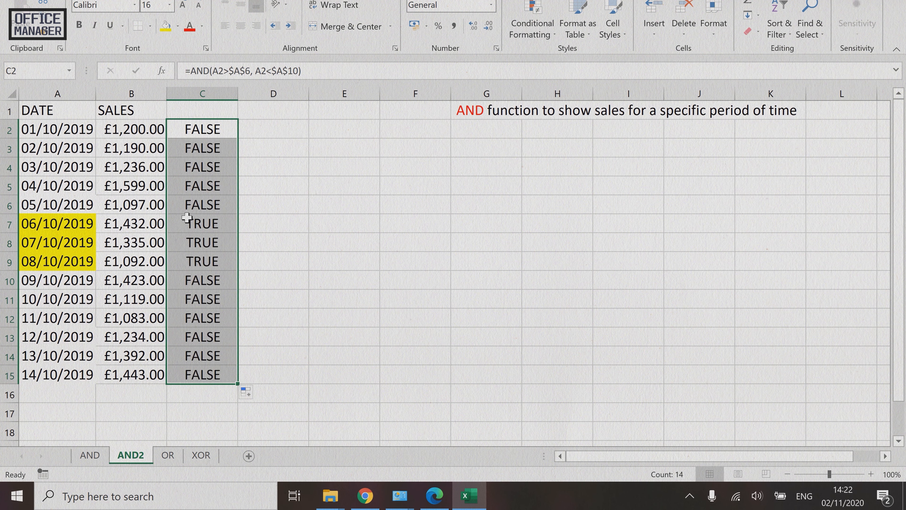
# Step: Check the copied formulas and results in C7:C10 against the highlighted dates
pyautogui.click(188, 222)
pyautogui.click(203, 260)
pyautogui.click(202, 279)
pyautogui.click(202, 228)
pyautogui.click(202, 261)
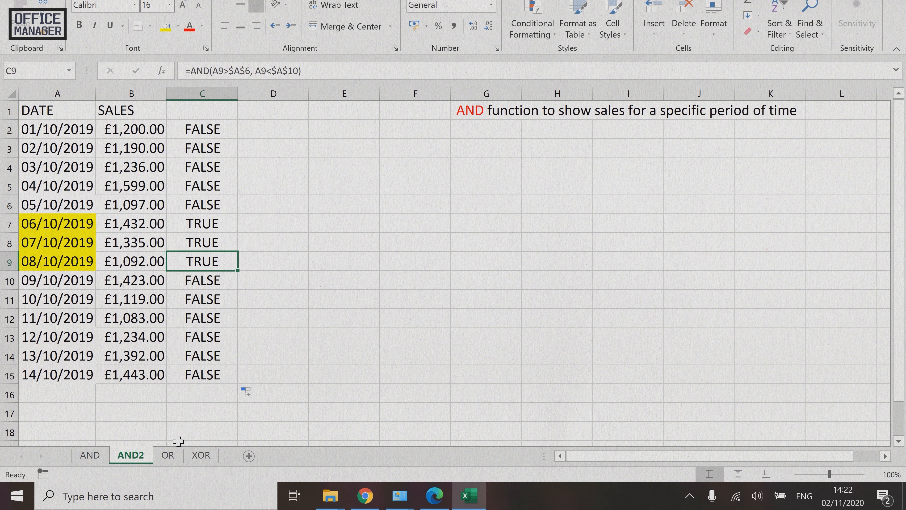
# Step: On the OR sheet, enter =OR(A2=25, A2>50) in B2 and fill the formula down to B8
pyautogui.click(169, 456)
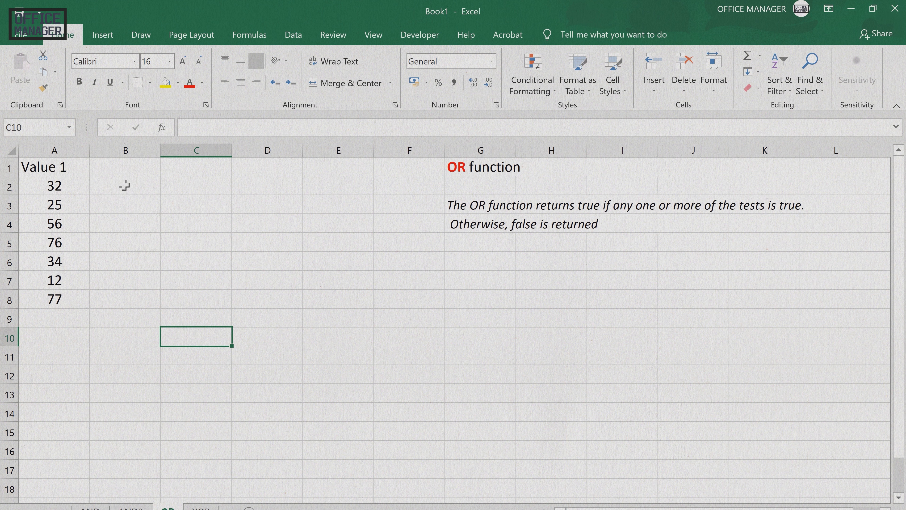
pyautogui.click(124, 128)
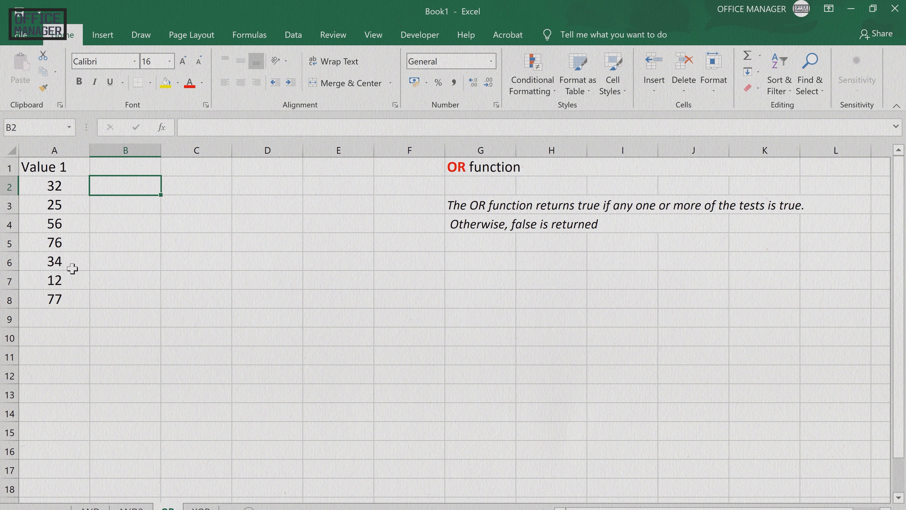
pyautogui.write('=')
pyautogui.press('Escape')
pyautogui.write('=')
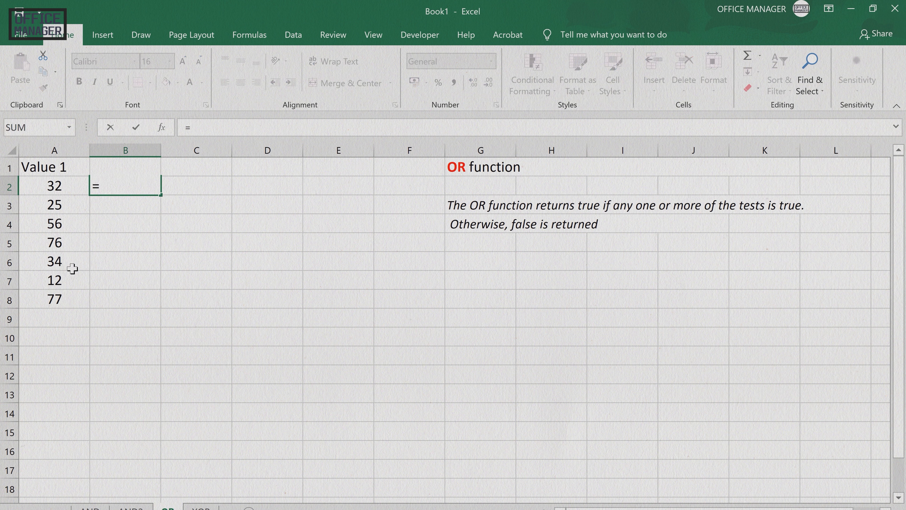
pyautogui.write('OR(')
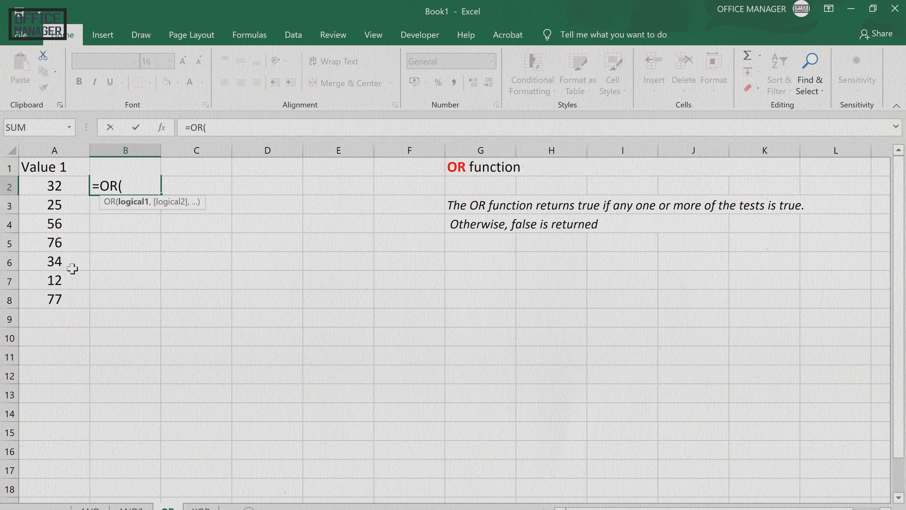
pyautogui.write('A')
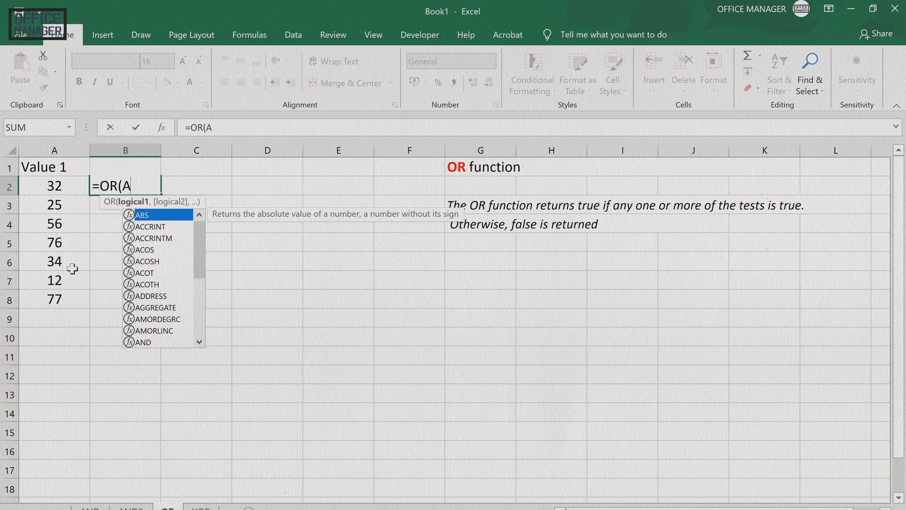
pyautogui.write('2=')
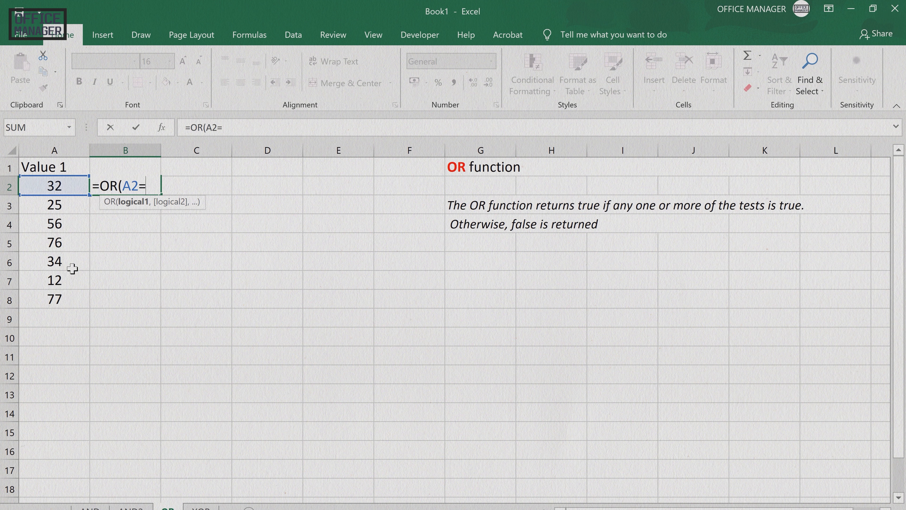
pyautogui.write('25,')
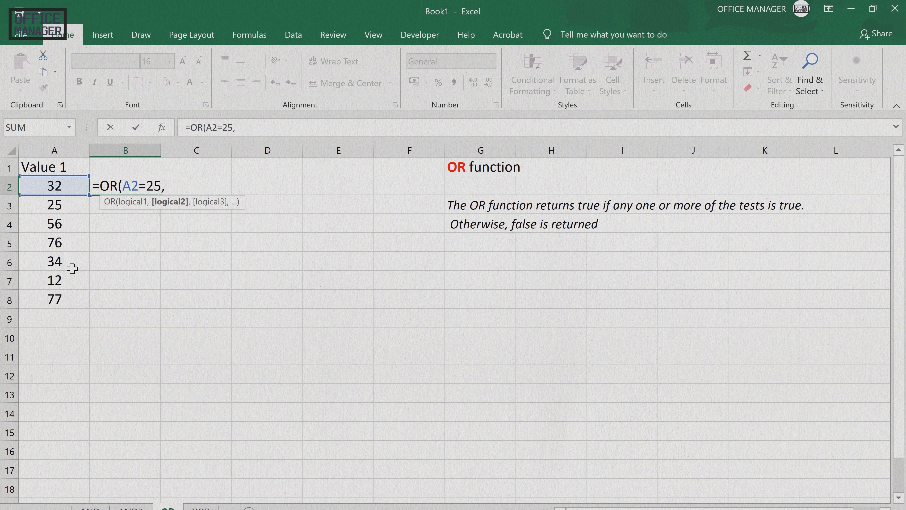
pyautogui.write(' A2')
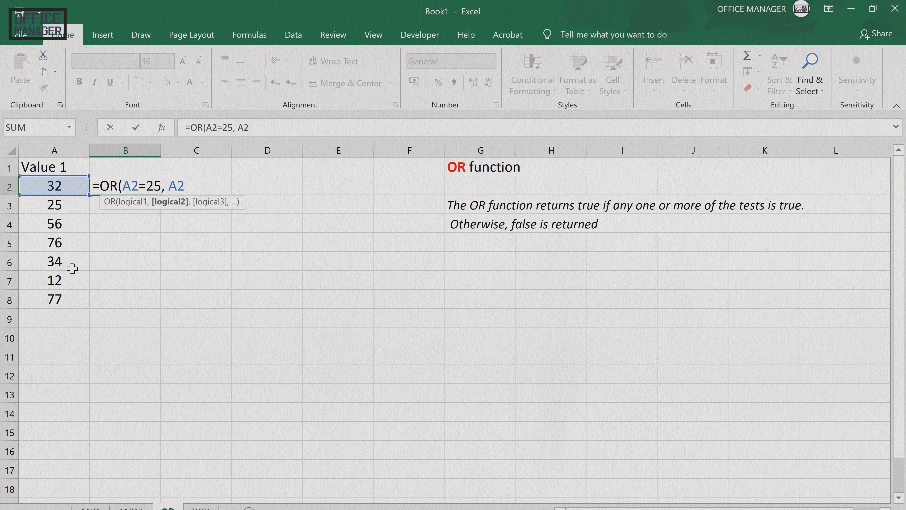
pyautogui.write('>50)')
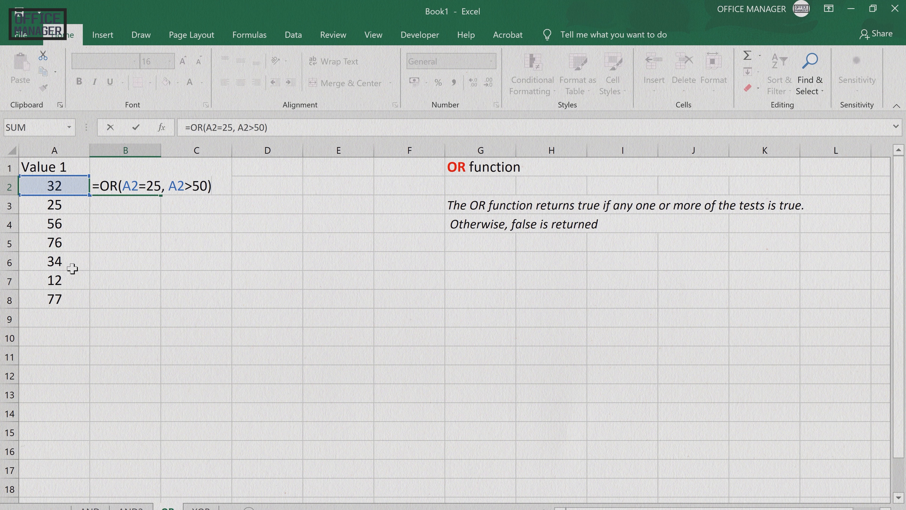
pyautogui.press('Return')
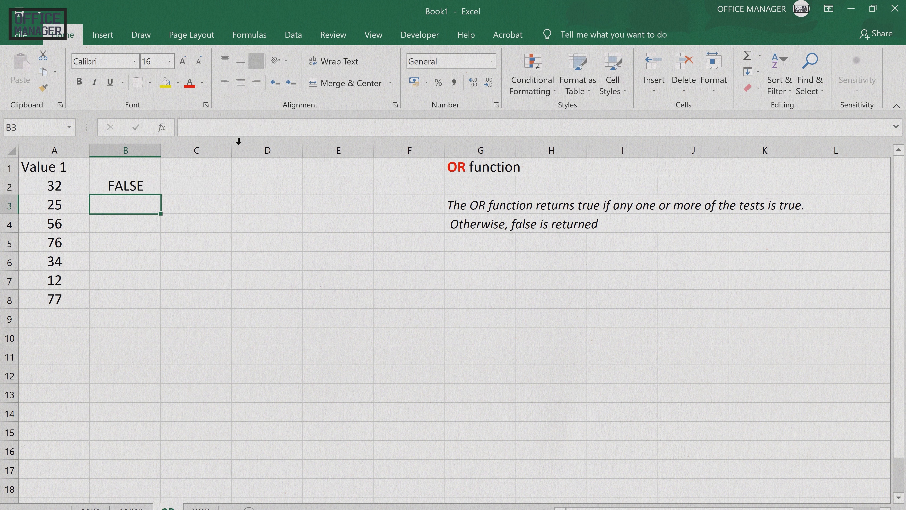
pyautogui.click(143, 189)
pyautogui.moveTo(161, 195); pyautogui.dragTo(151, 305)
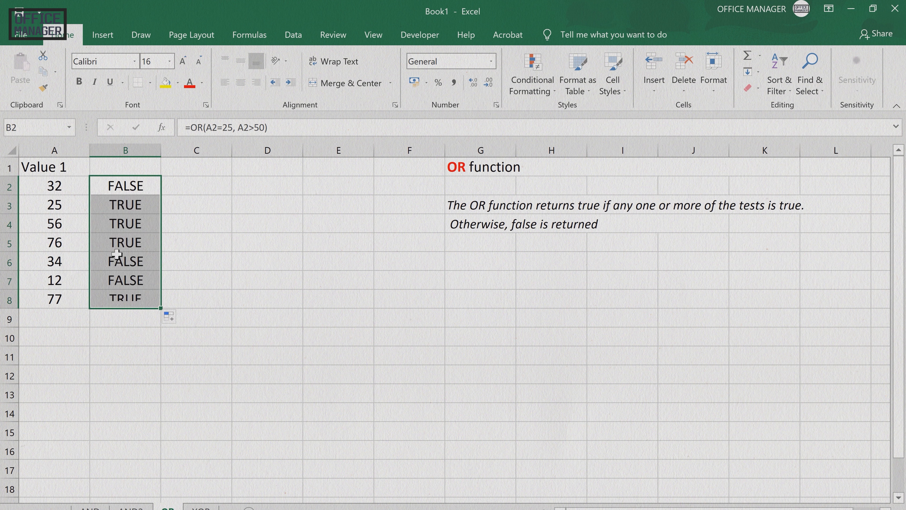
# Step: Check the copied OR formulas and results in B8, B5 and B4 against the values in column A
pyautogui.click(125, 297)
pyautogui.click(125, 238)
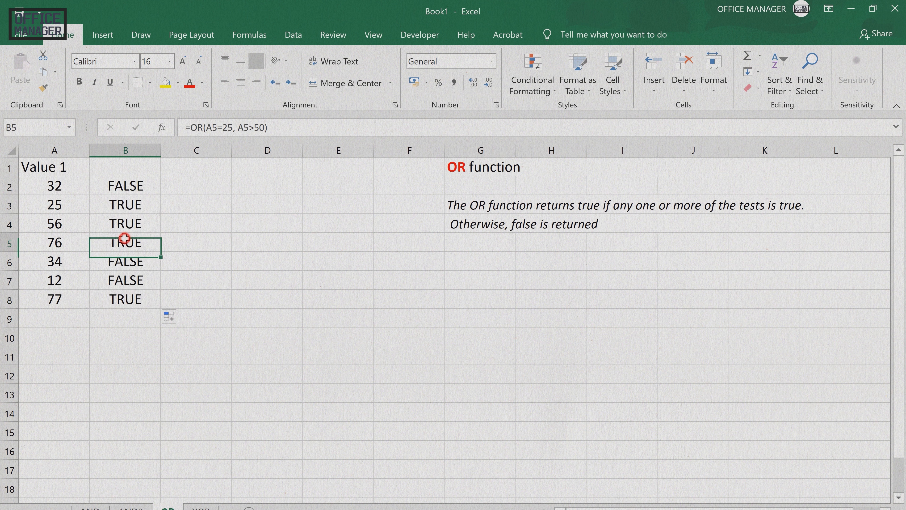
pyautogui.click(121, 224)
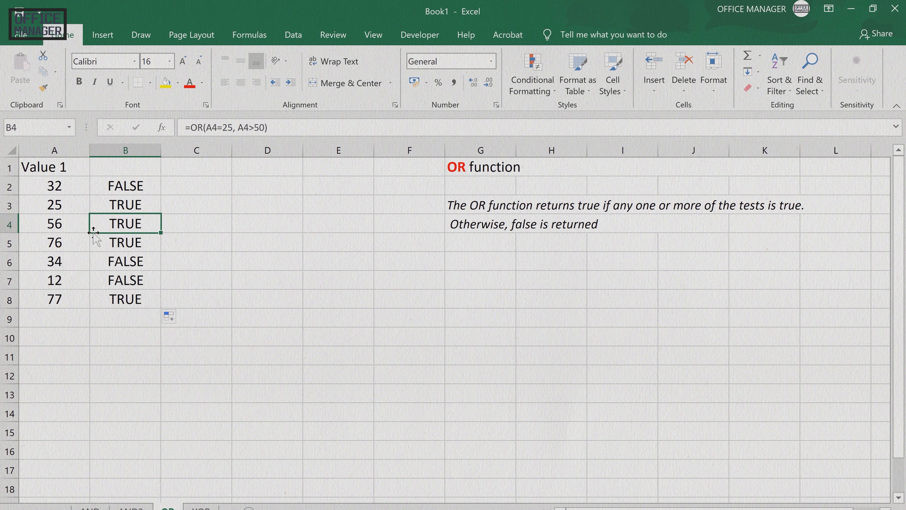
pyautogui.click(341, 334)
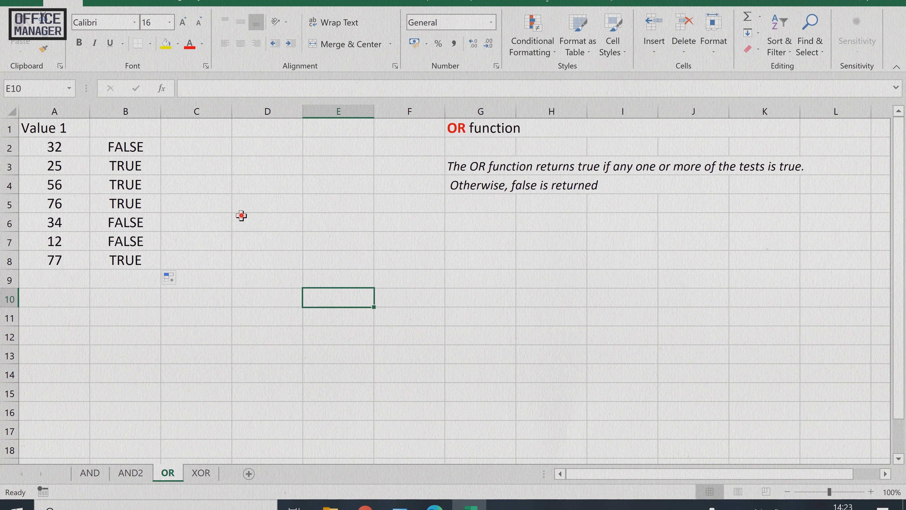
pyautogui.click(241, 215)
# Step: On the XOR sheet, enter =XOR(B2>A2, C2>B2) in D2 to compare the three days' values
pyautogui.click(200, 474)
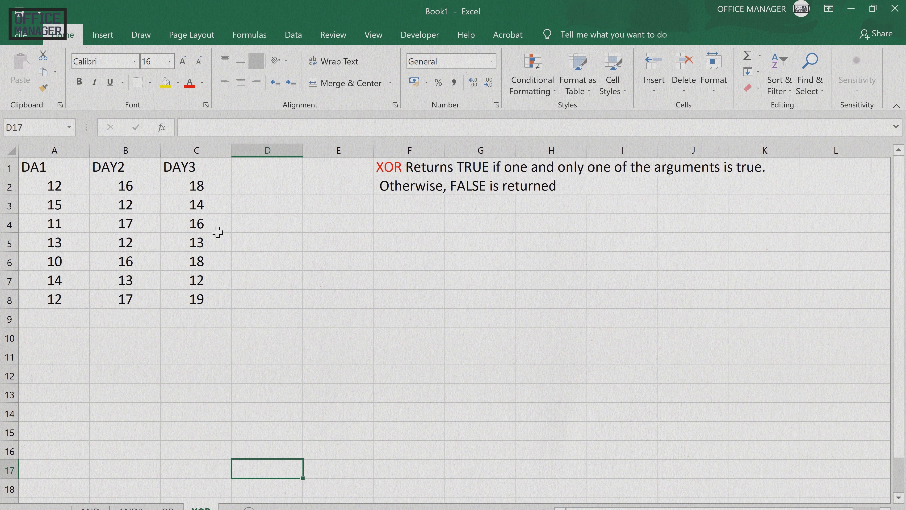
pyautogui.click(270, 185)
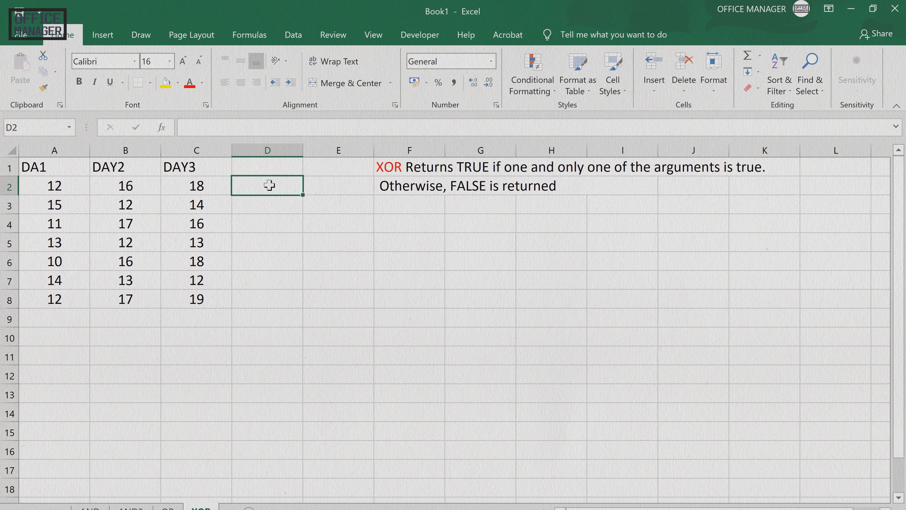
pyautogui.write('=XOR')
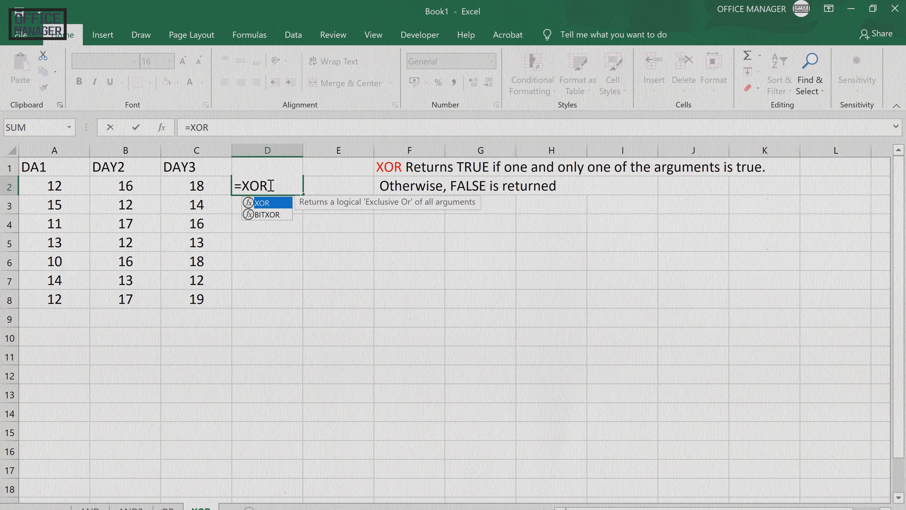
pyautogui.write('(')
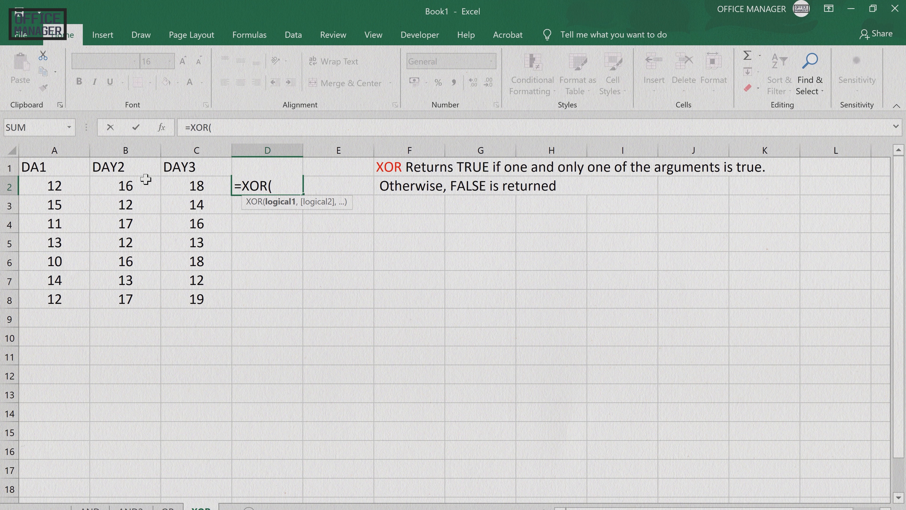
pyautogui.write('B')
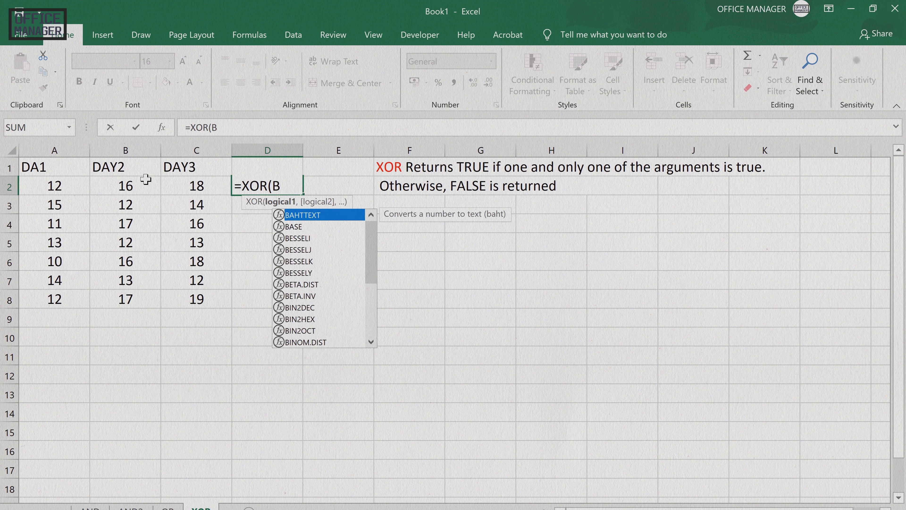
pyautogui.click(145, 179)
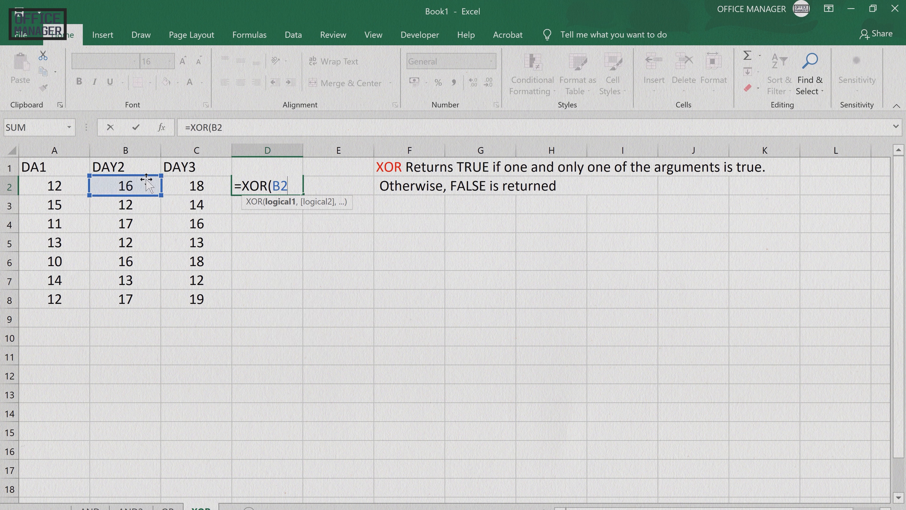
pyautogui.write(',')
pyautogui.press('BackSpace')
pyautogui.write('>A2,')
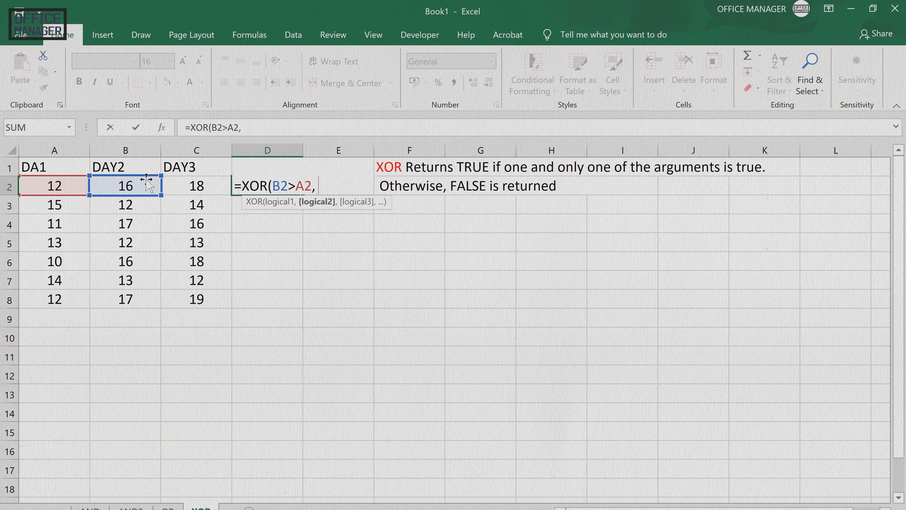
pyautogui.write(' C2>B')
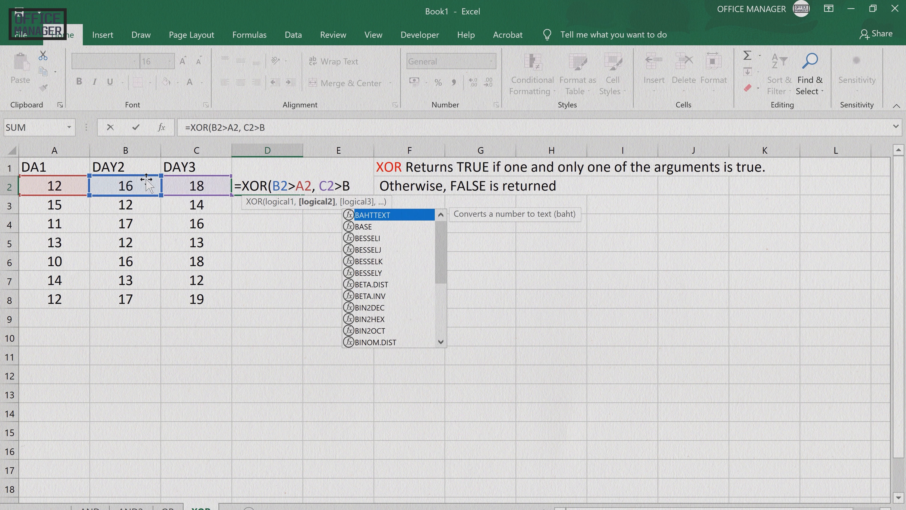
pyautogui.write('2)')
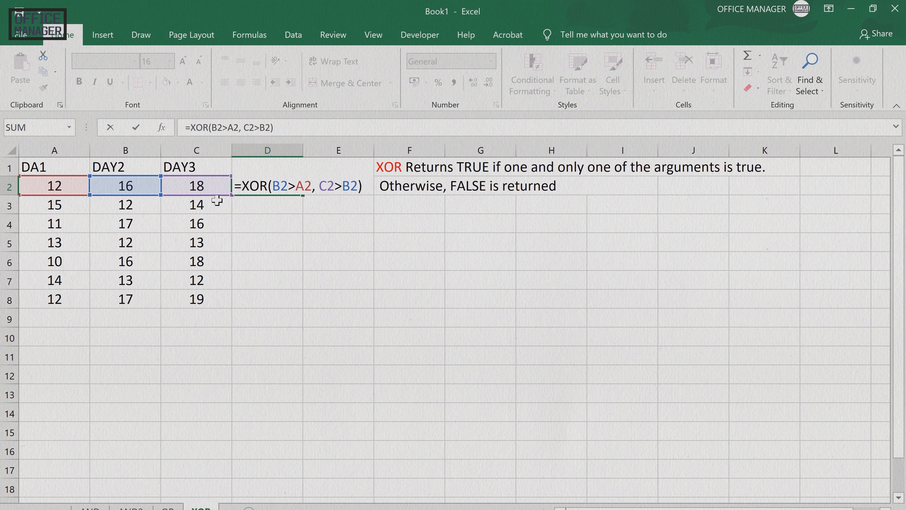
pyautogui.press('Return')
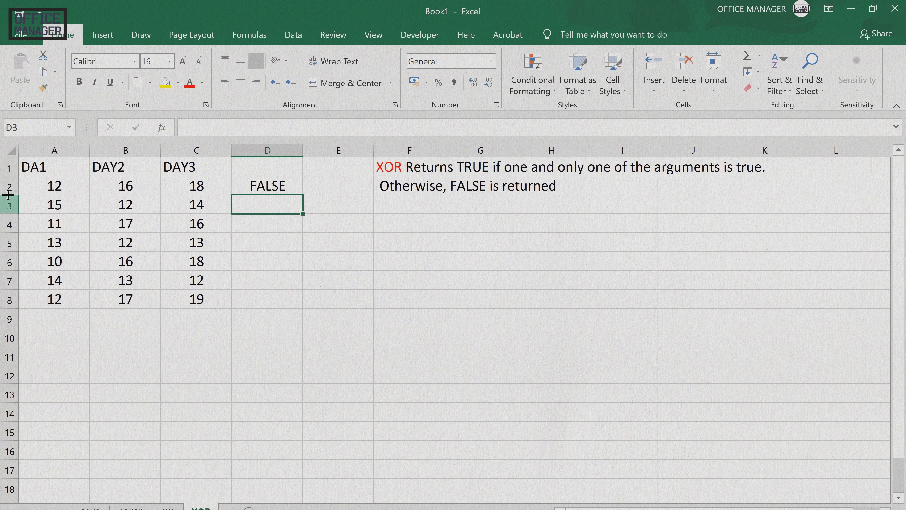
# Step: Fill the XOR formula from D2 down to D8 one row at a time, checking each result against its row
pyautogui.click(295, 187)
pyautogui.moveTo(299, 191); pyautogui.dragTo(300, 211)
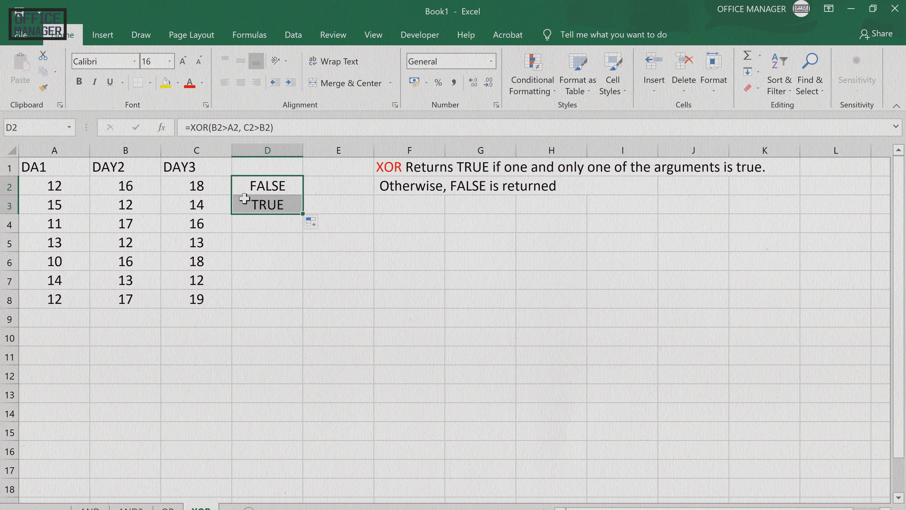
pyautogui.moveTo(303, 213); pyautogui.dragTo(302, 233)
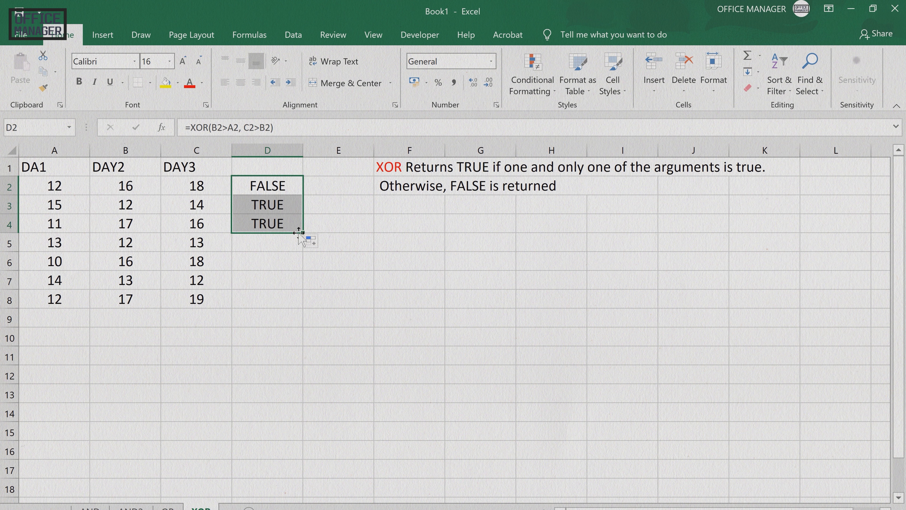
pyautogui.moveTo(303, 230); pyautogui.dragTo(296, 247)
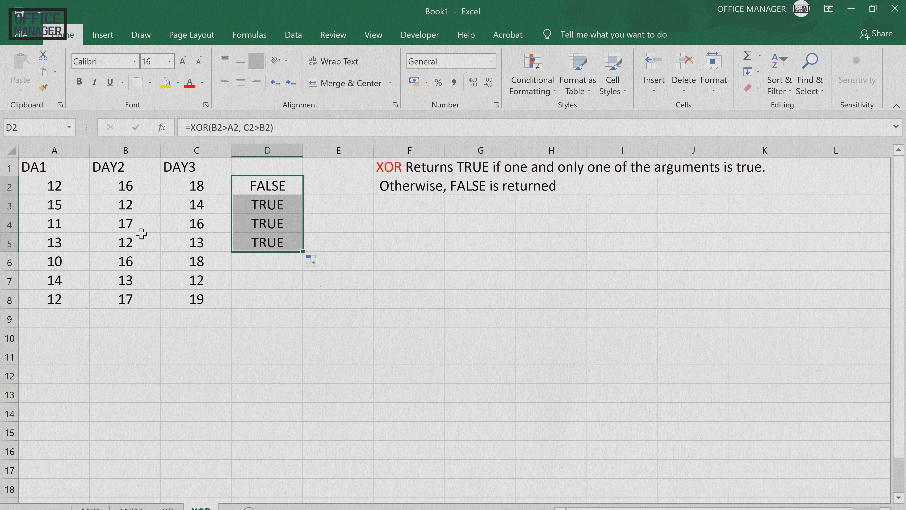
pyautogui.moveTo(303, 251); pyautogui.dragTo(306, 270)
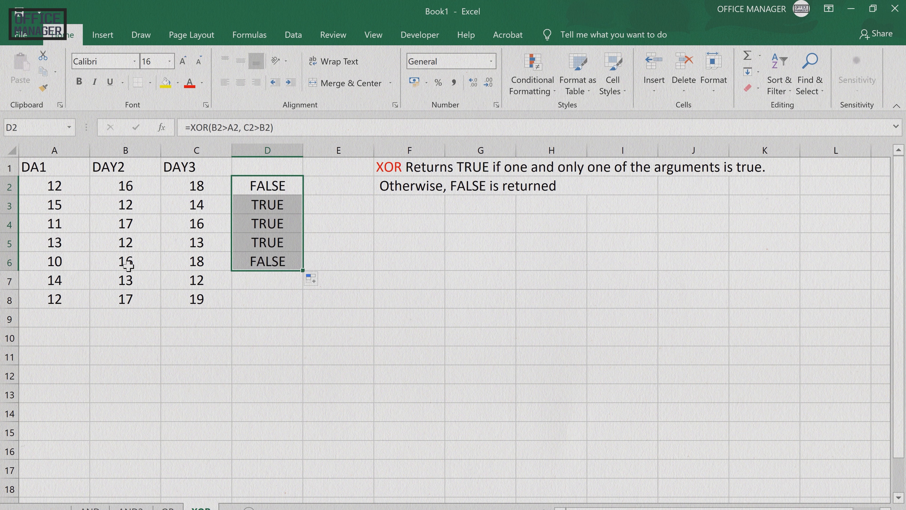
pyautogui.moveTo(302, 271); pyautogui.dragTo(302, 289)
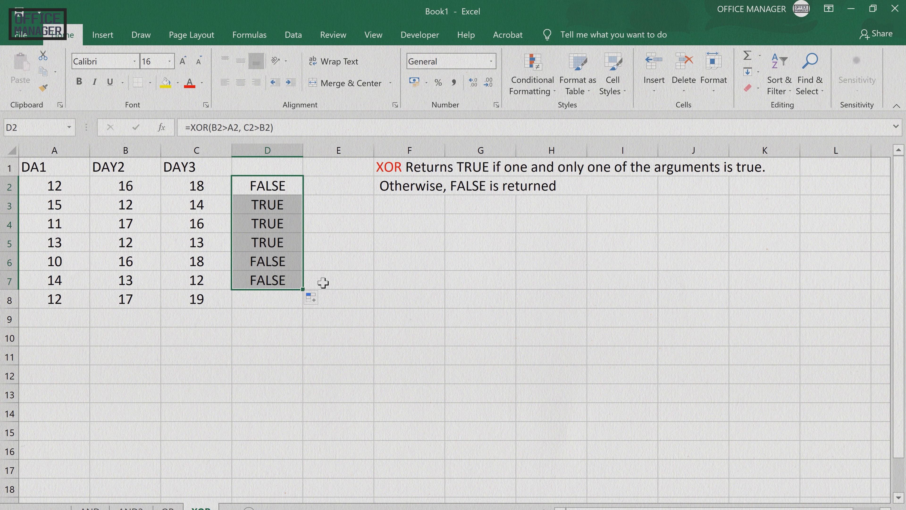
pyautogui.moveTo(302, 289); pyautogui.dragTo(300, 301)
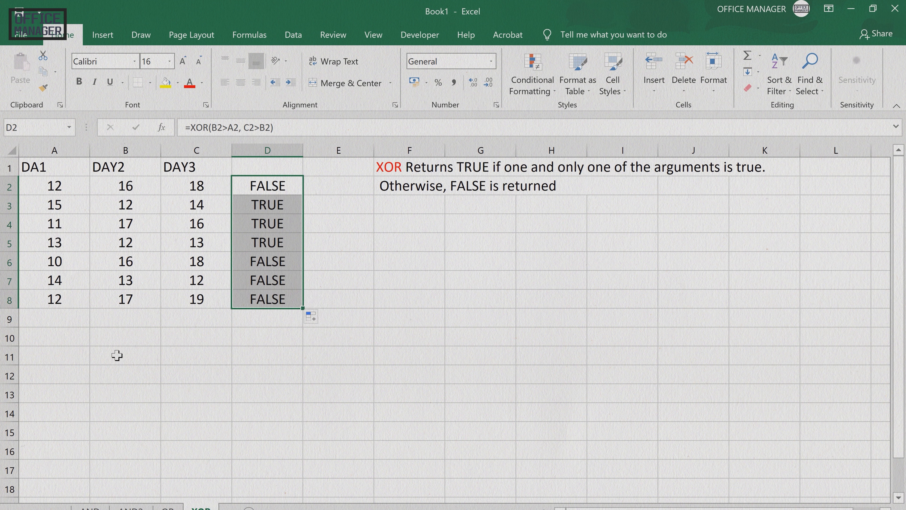